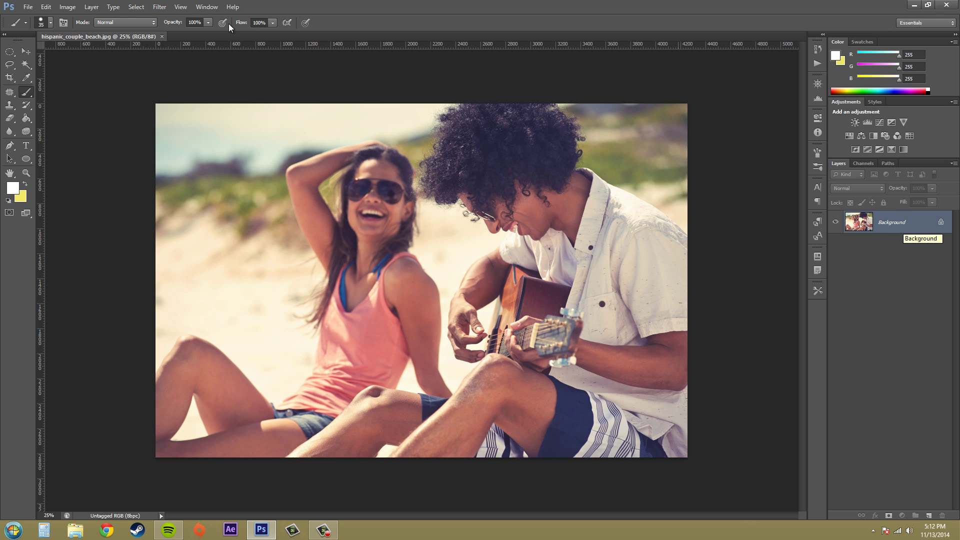
- Open the Photo Filter adjustment (Warming Filter (85), 25% density) and move its dialog to the lower right
click(64, 8)
mouse_move(100, 32)
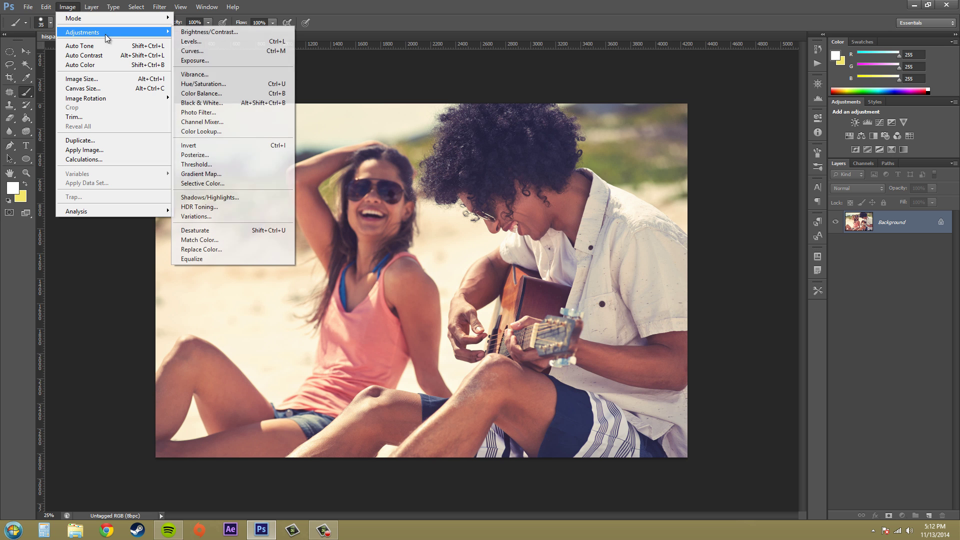
click(208, 116)
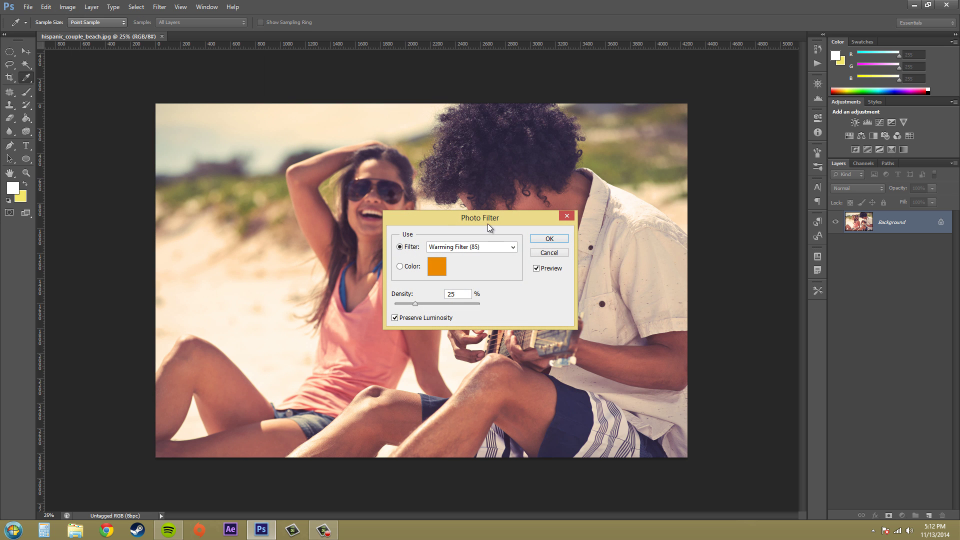
drag(489, 221, 805, 308)
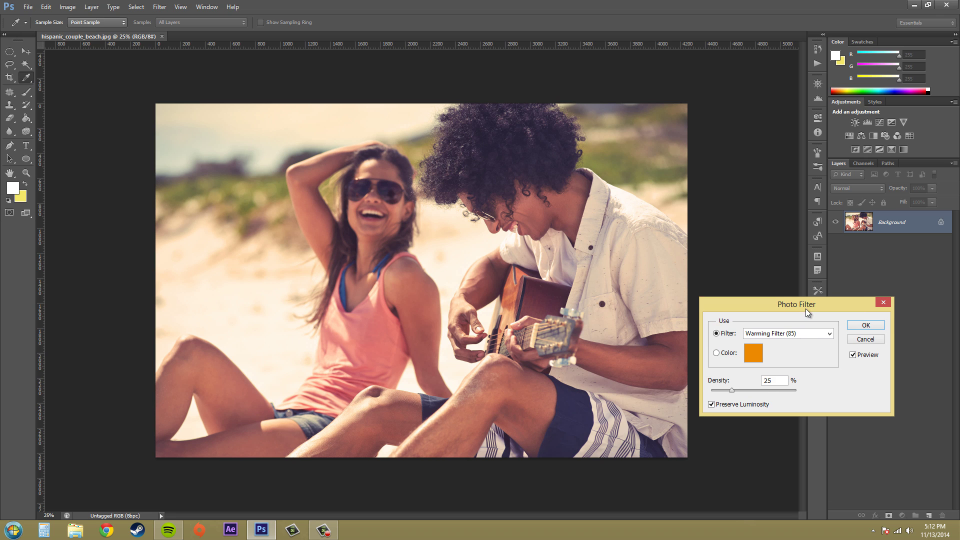
- Preview the Cooling Filter (80), Blue, Sepia and Underwater presets, ending on Cooling Filter (LBB)
click(794, 336)
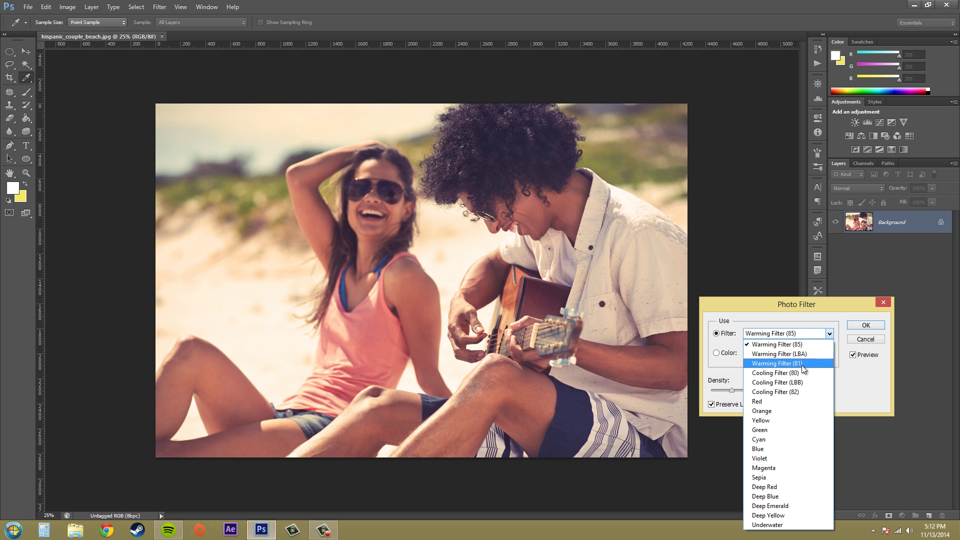
click(780, 373)
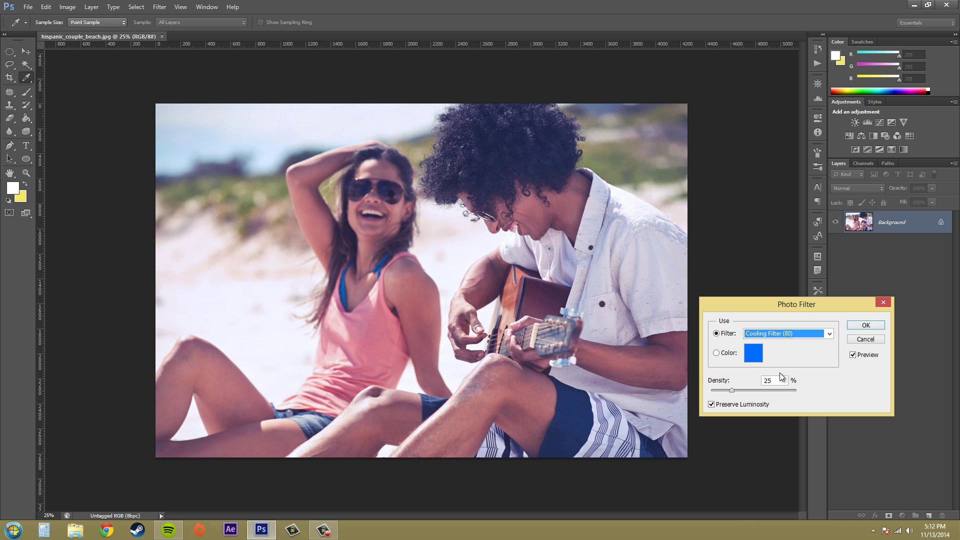
click(781, 334)
click(780, 334)
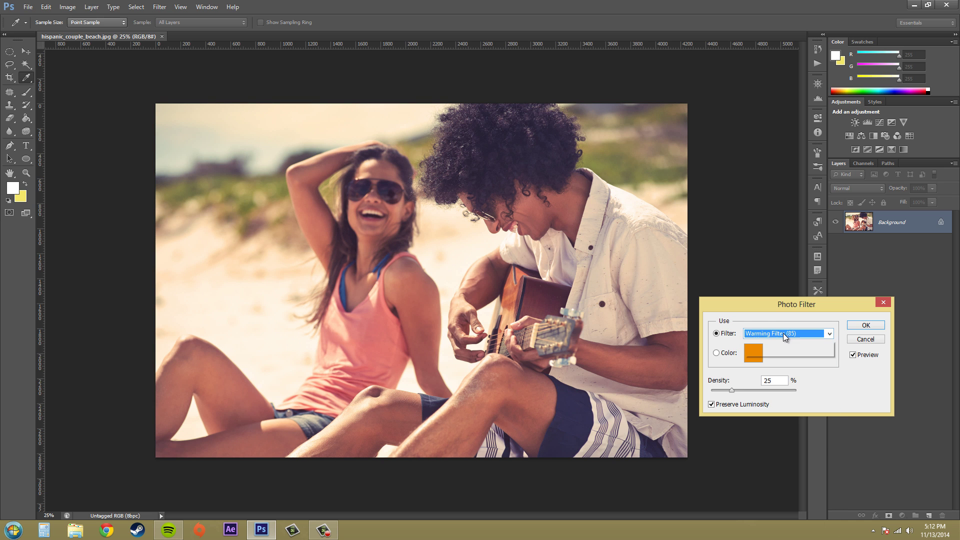
click(784, 333)
click(765, 450)
click(794, 334)
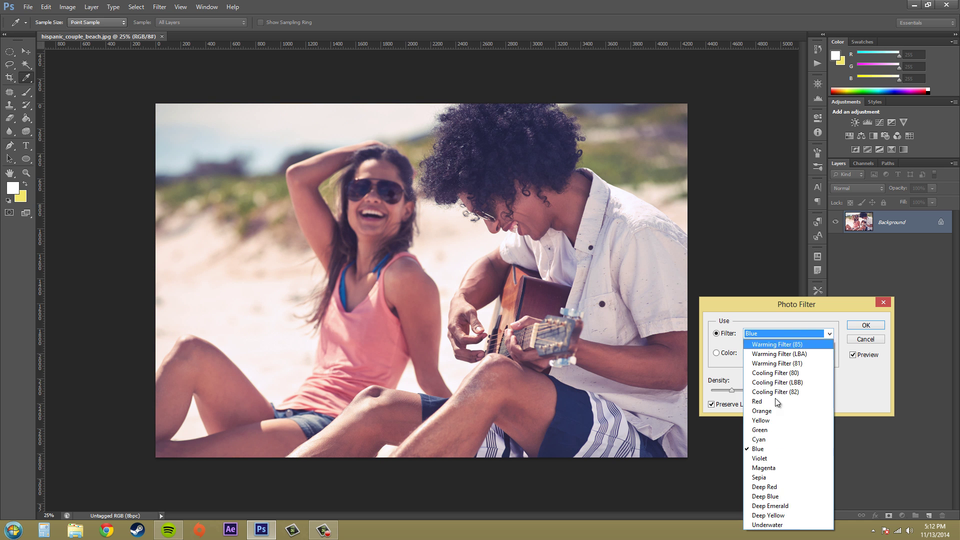
click(780, 477)
click(812, 337)
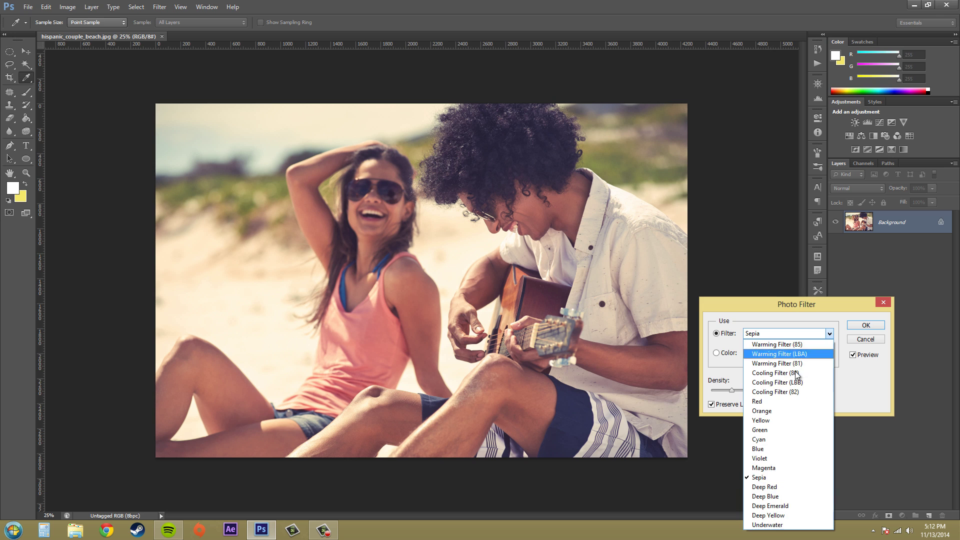
click(772, 526)
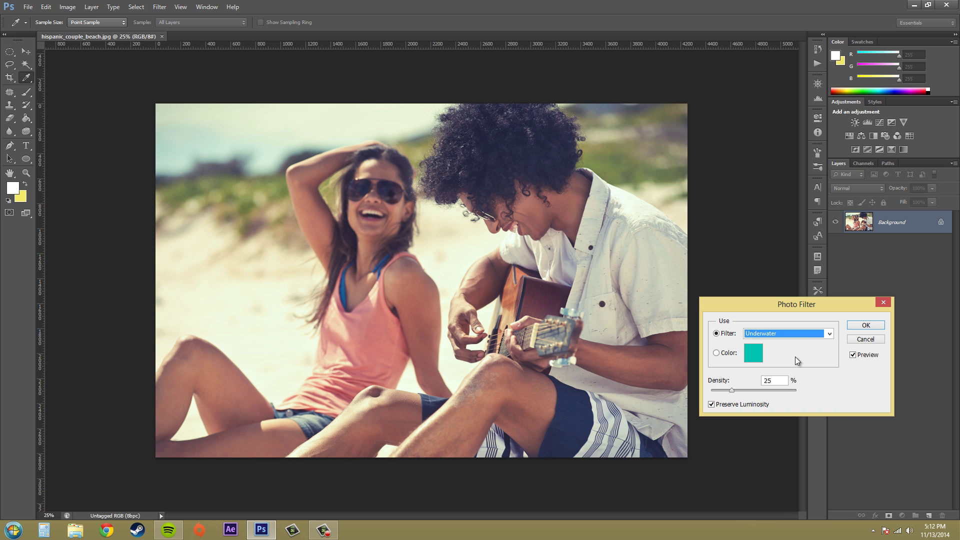
click(808, 331)
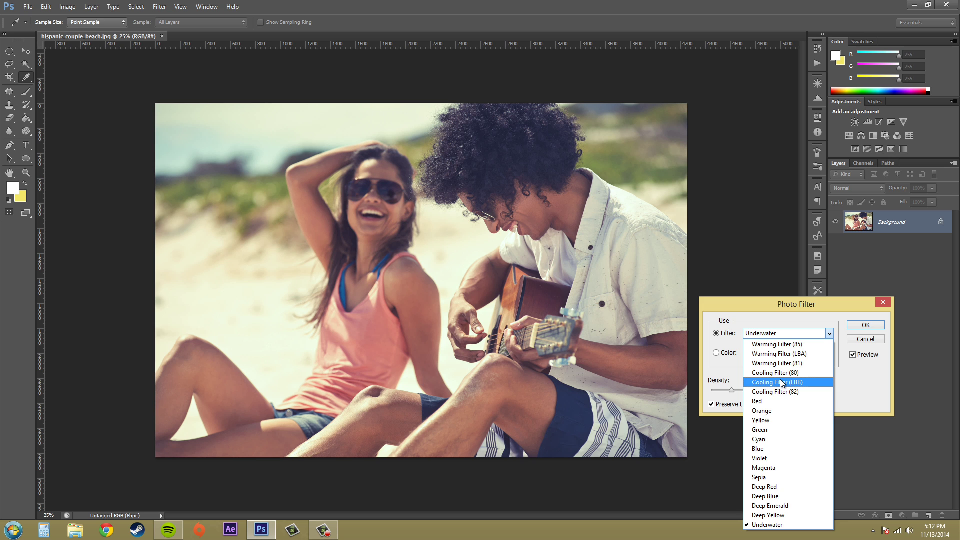
click(777, 372)
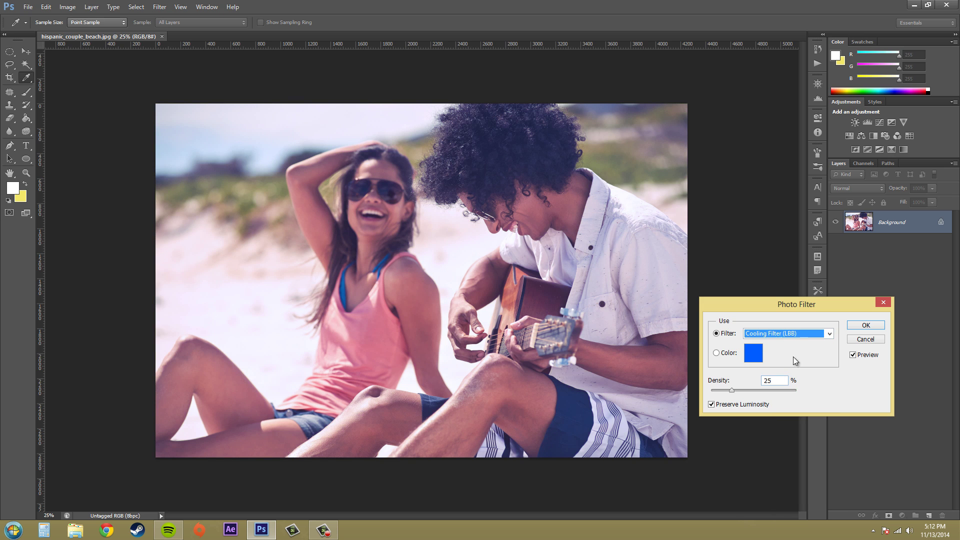
- Switch the filter to a custom colour and choose bright green (20e620) in the Color Picker
click(716, 353)
click(747, 358)
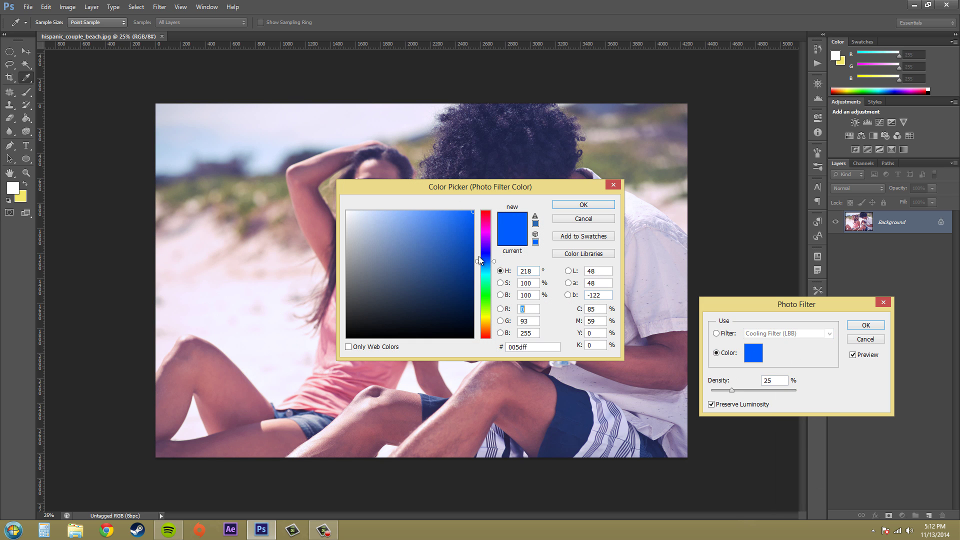
click(485, 296)
drag(453, 230, 463, 216)
click(602, 205)
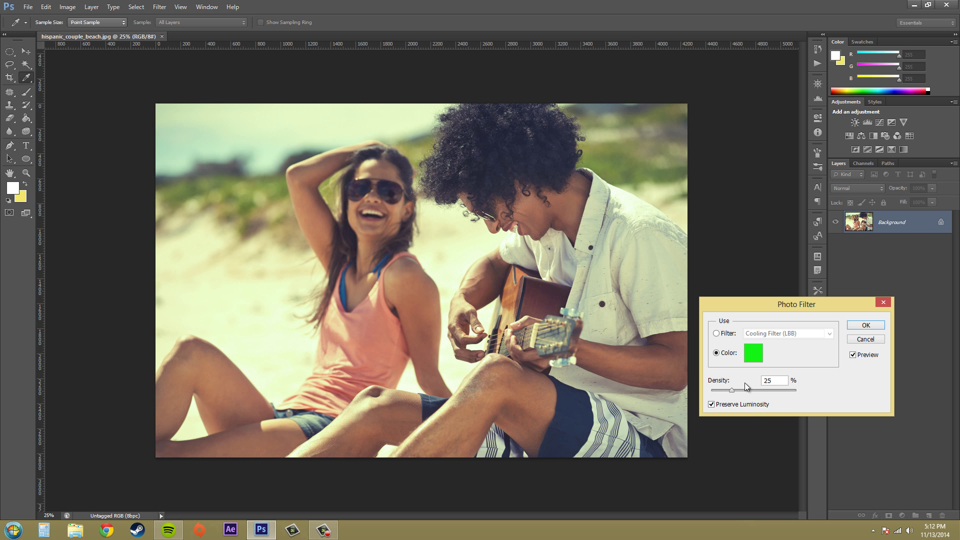
- Adjust the filter density from 26 down to 1, then settle on 27%
drag(734, 390, 739, 390)
drag(729, 391, 709, 391)
drag(731, 392, 734, 391)
- Switch back to the Warming Filter (85) preset and compare it with Preserve Luminosity on and off
click(711, 404)
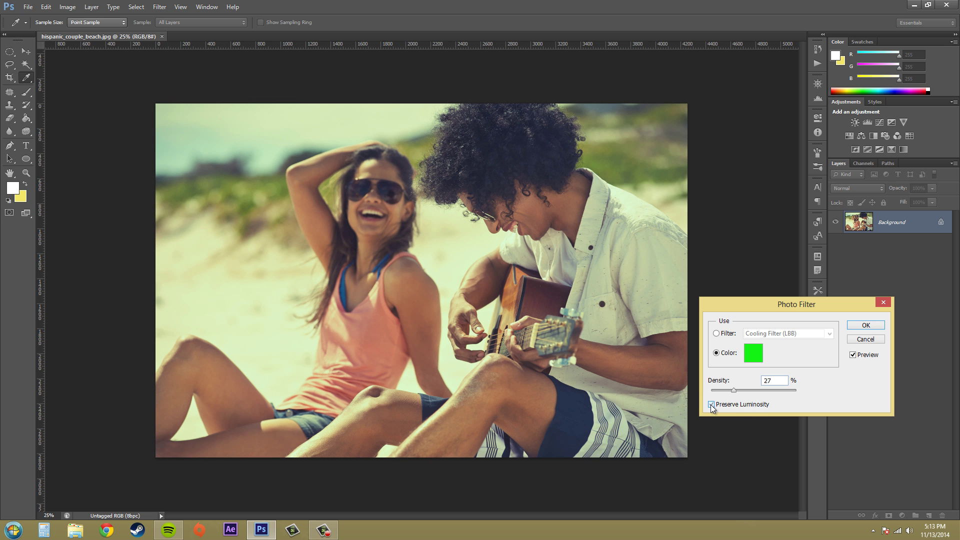
click(717, 333)
click(779, 334)
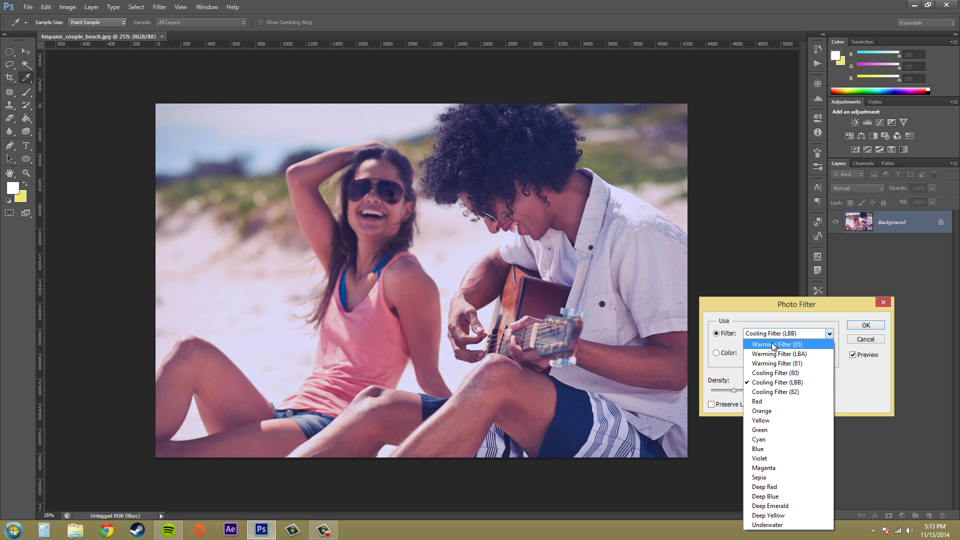
click(773, 345)
click(774, 335)
click(778, 345)
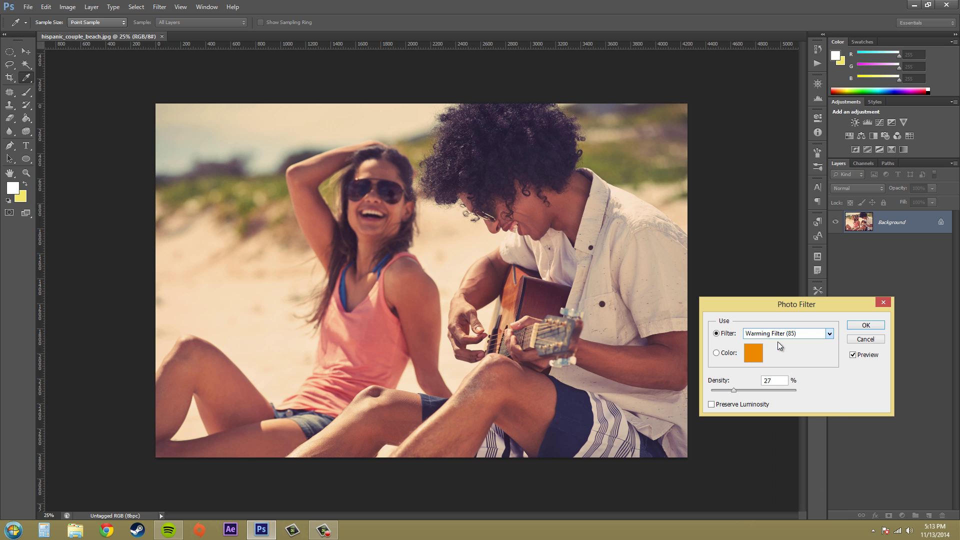
click(712, 404)
click(712, 404)
click(713, 404)
click(713, 404)
click(712, 404)
- Apply the Yellow preset, comparing Preserve Luminosity off and on, leaving it on
click(774, 333)
click(772, 420)
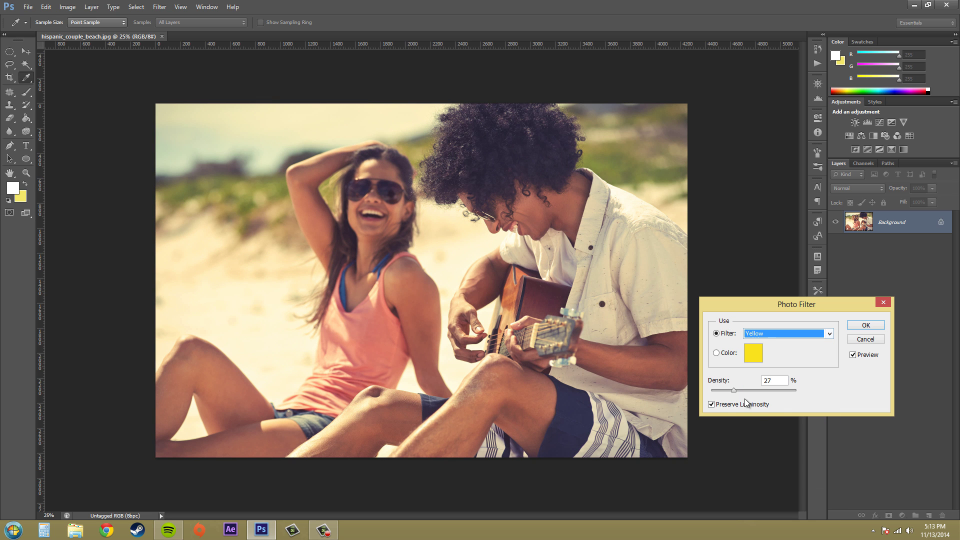
click(711, 404)
click(711, 404)
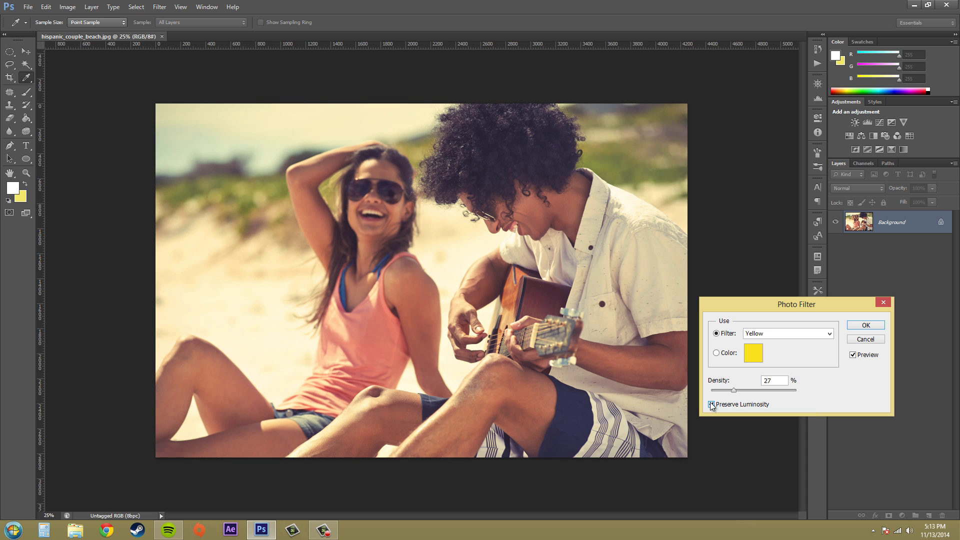
click(711, 404)
click(711, 403)
click(881, 340)
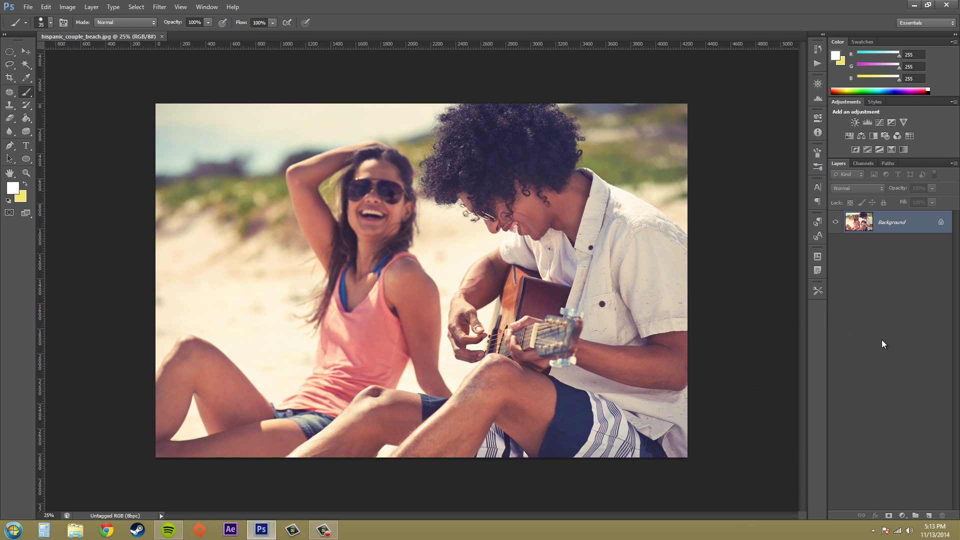